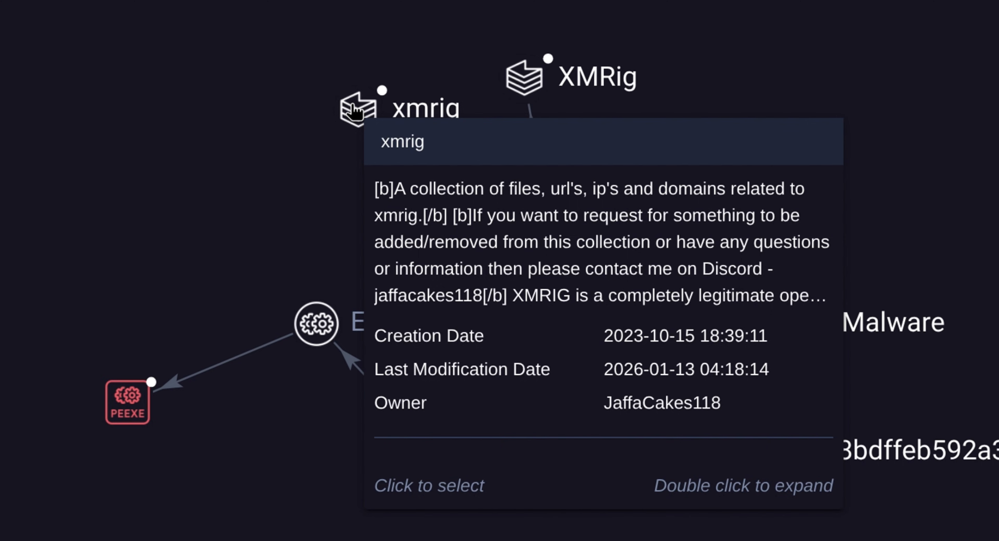
# List the app file with ls -l app and compute its SHA-256 hash with sha256sum app
pyautogui.moveTo(543, 80)
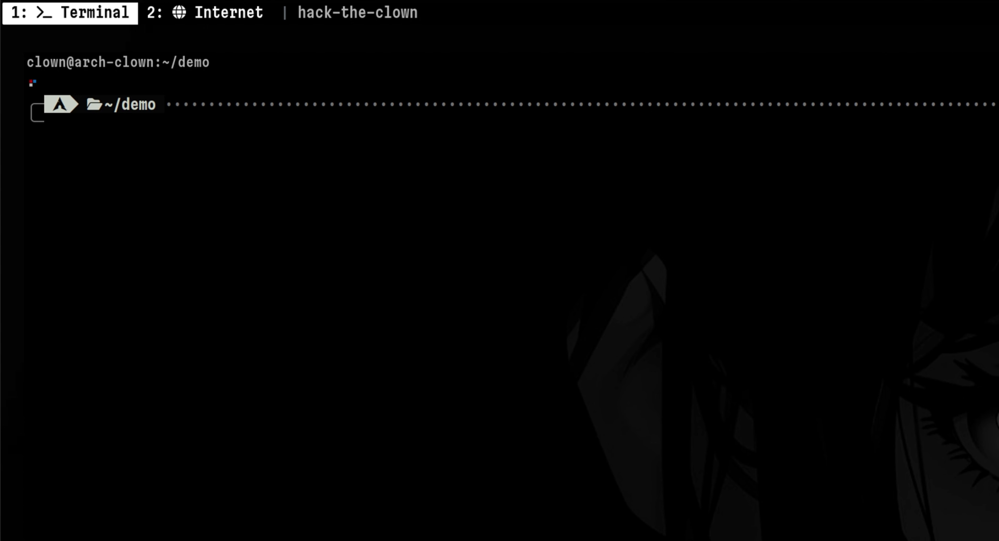
pyautogui.write('ls -l app')
pyautogui.press('Return')
pyautogui.write('sha')
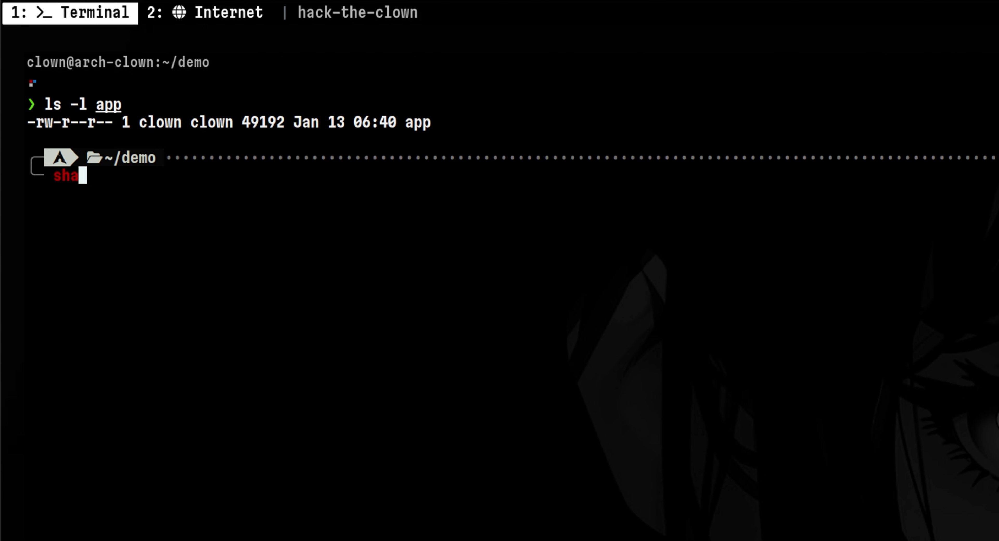
pyautogui.press('Right')
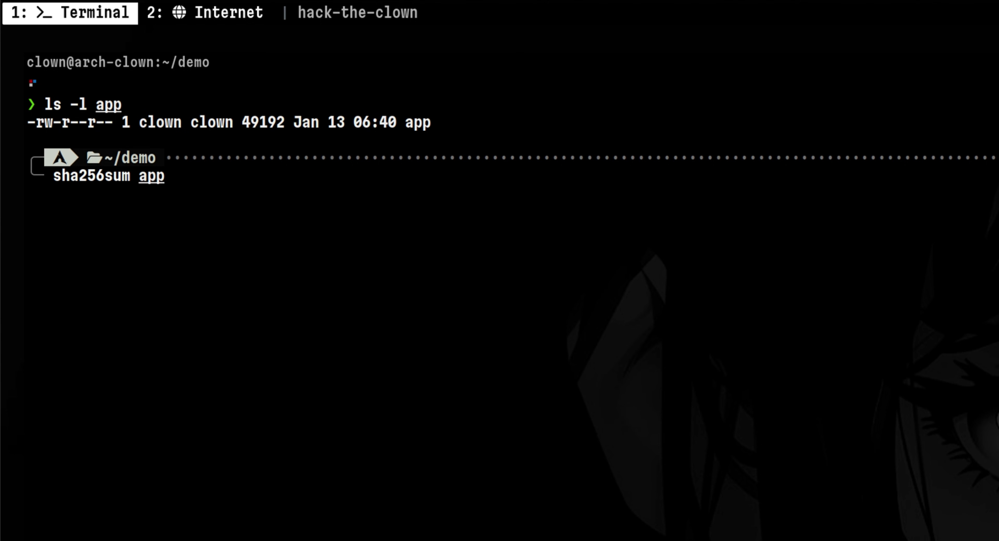
# Look up the pasted SHA-256 hash in VirusTotal, showing 37/64 vendors flagging the file
pyautogui.press('super+2')
pyautogui.write('b411cf49b194579741f1767fa3a5654d564df1bb10ef2acb7cebc7247a75dd32')
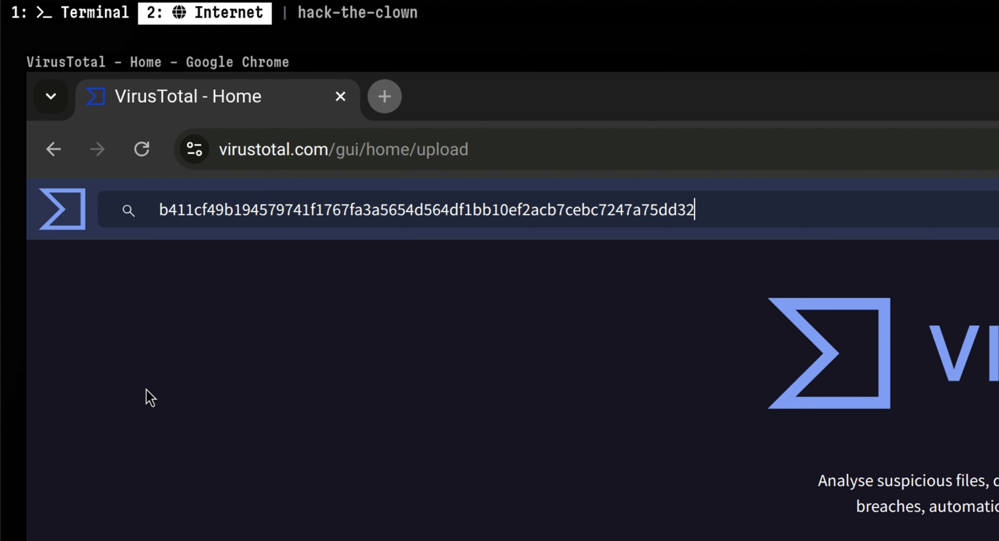
pyautogui.press('Return')
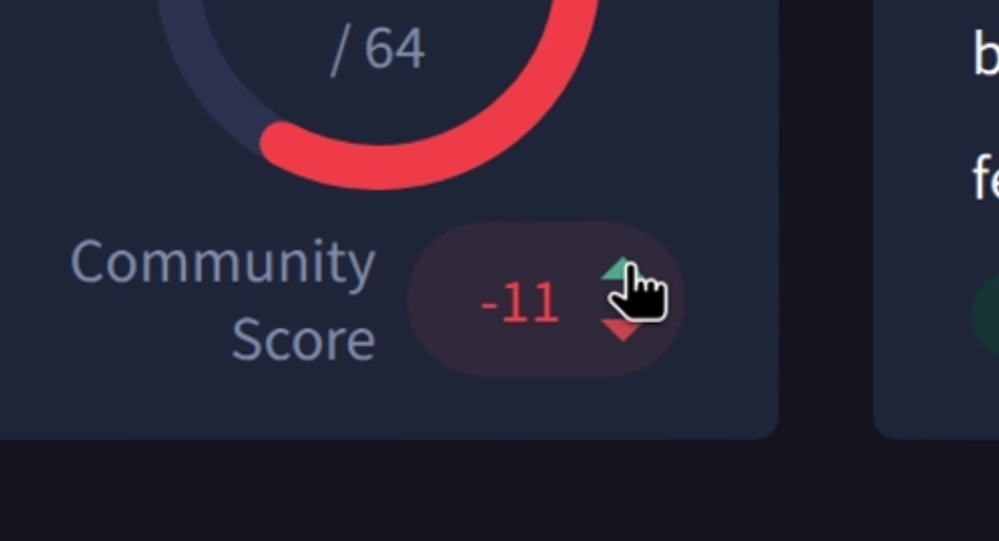
# Down-vote the file as harmful, lowering its community score to -12
pyautogui.click(622, 267)
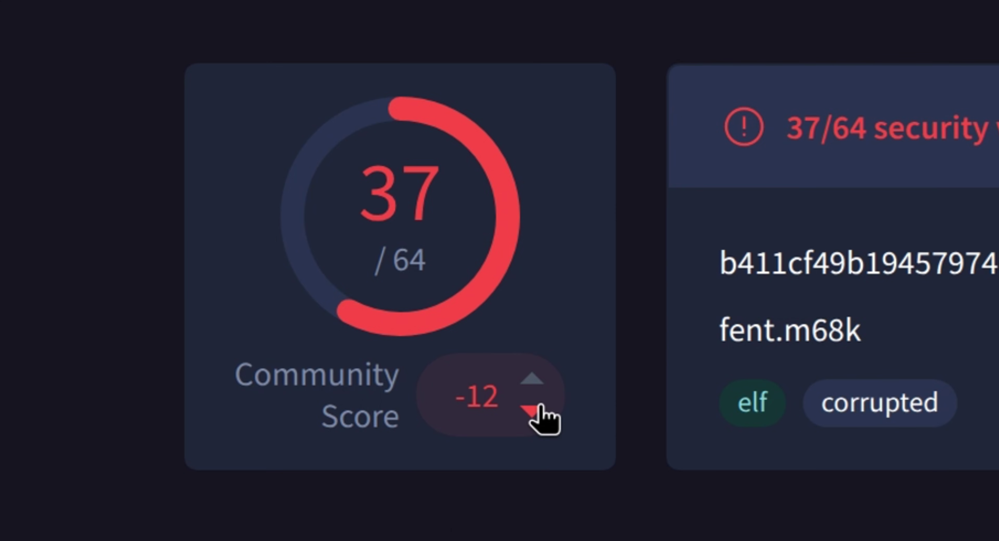
pyautogui.click(532, 410)
pyautogui.hotkey('shift', 'Tab')
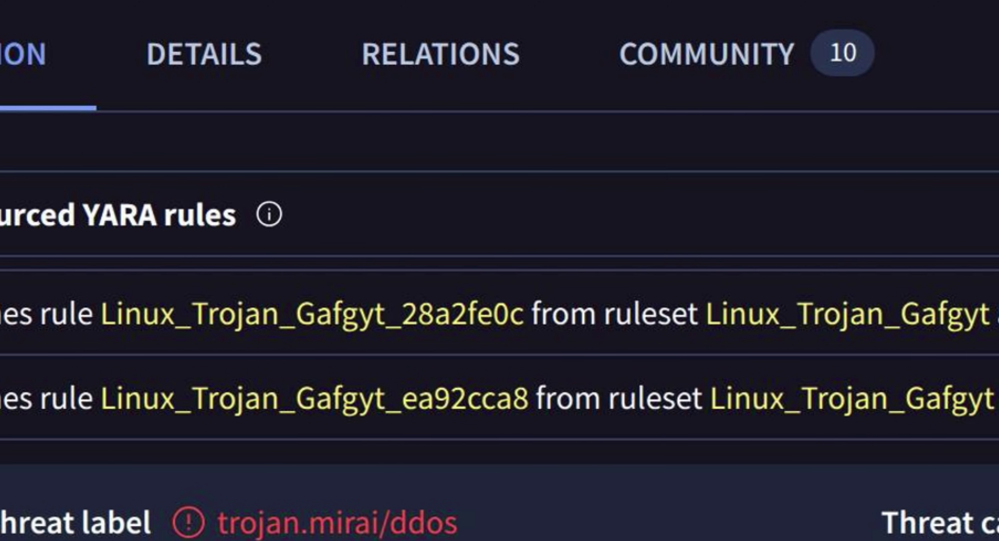
# Open the Linux_Trojan_Gafgyt ruleset and select the rule name Linux_Trojan_Gafgyt_83715433
pyautogui.click(775, 314)
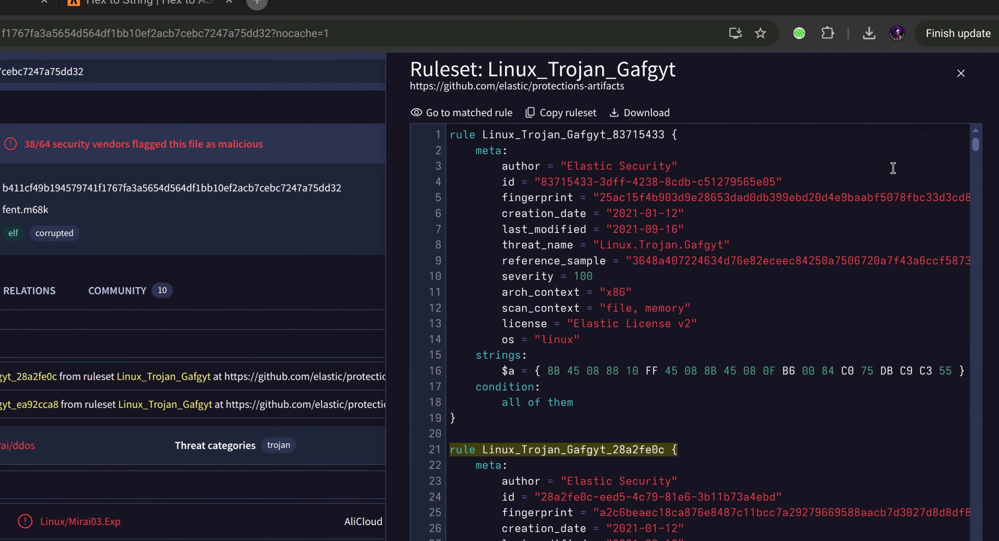
pyautogui.click(828, 220)
pyautogui.doubleClick(535, 123)
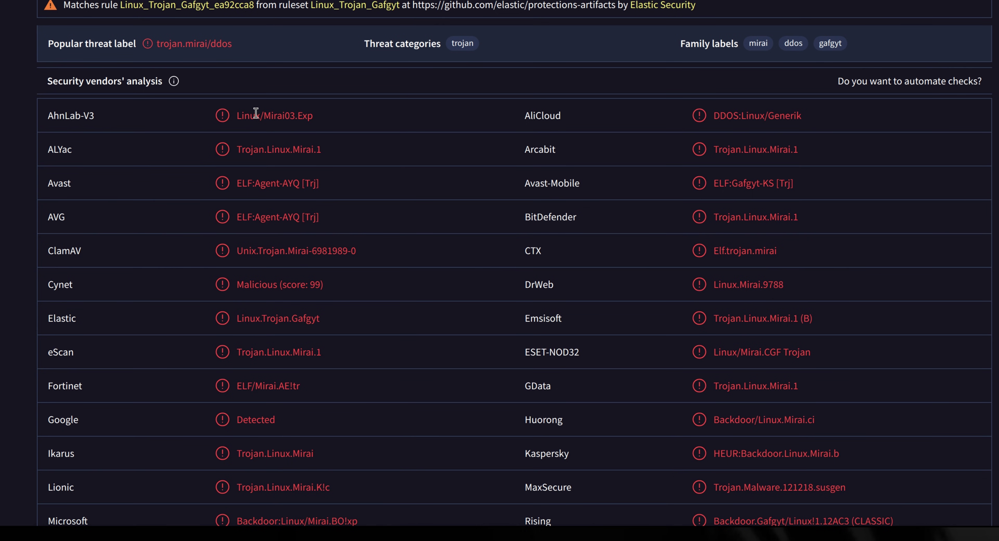
# Go through the vendor verdicts, such as AhnLab-V3's Linux/Mirai03.Exp and ALYac's Trojan.Linux.Mirai.1
pyautogui.moveTo(233, 117); pyautogui.dragTo(346, 112)
pyautogui.moveTo(334, 163); pyautogui.dragTo(217, 151)
pyautogui.scroll(-10, 317, 181)
pyautogui.scroll(-5, 259, 147)
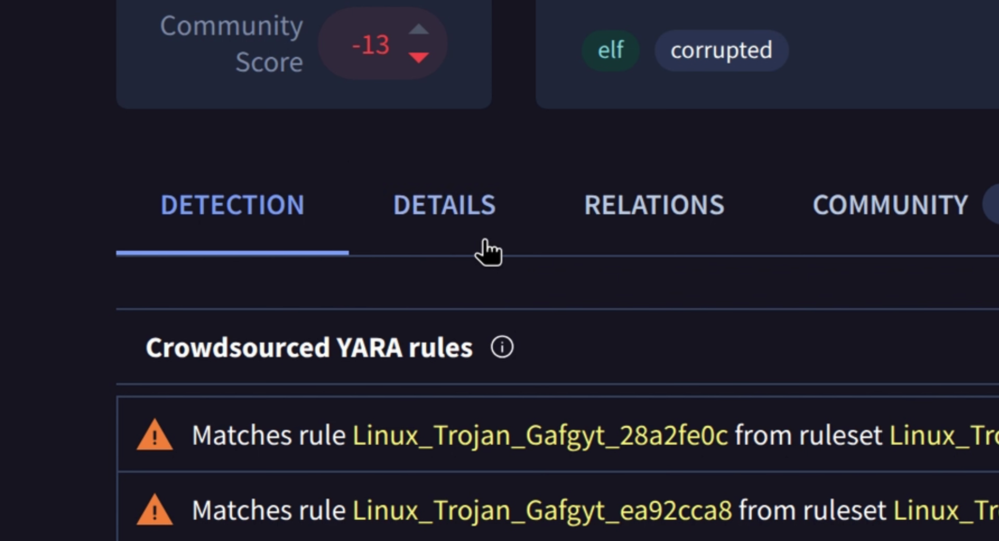
# Check the file's Vhash under Details, then read the Community comments, expanding thor's YARA comment
pyautogui.click(466, 201)
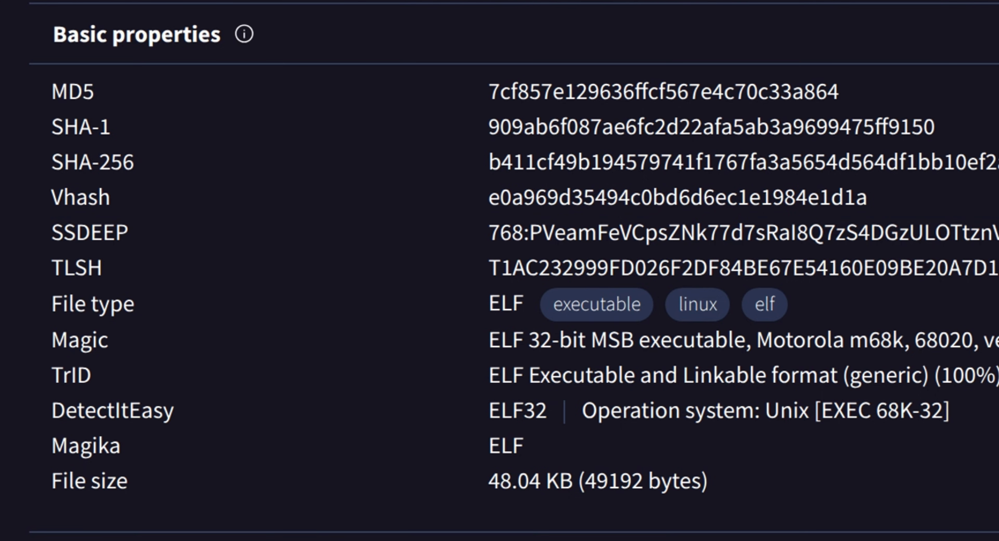
pyautogui.moveTo(46, 198); pyautogui.dragTo(995, 198)
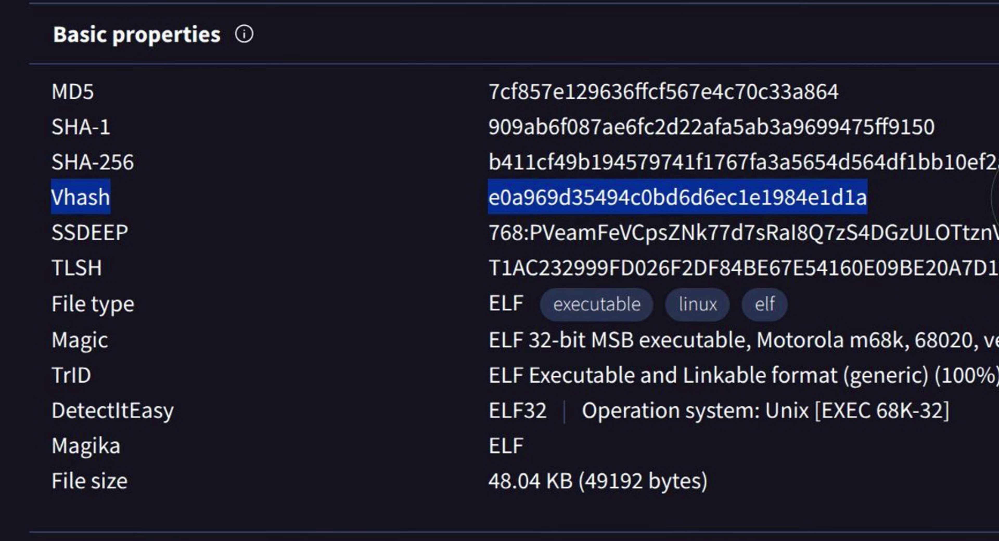
pyautogui.click(613, 308)
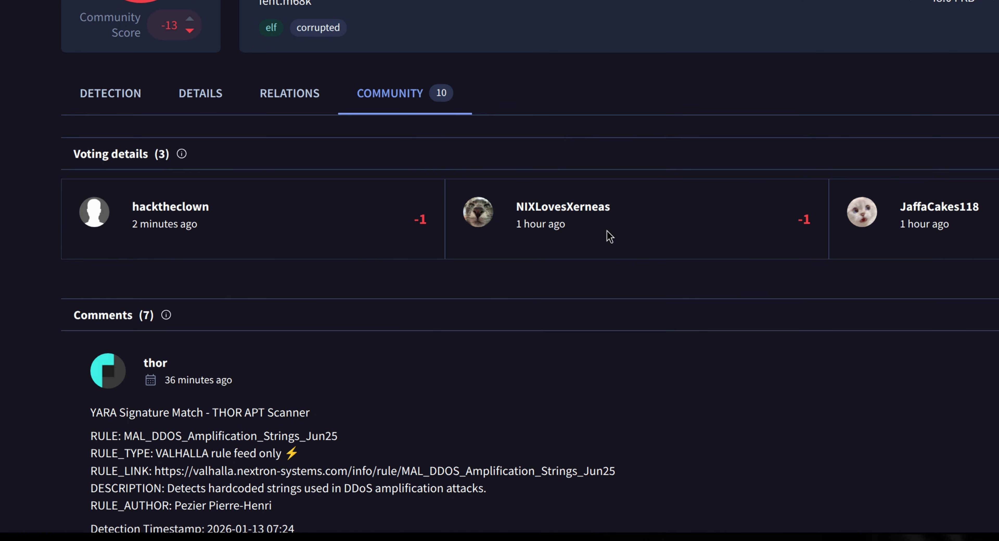
pyautogui.scroll(-6, 609, 236)
pyautogui.click(120, 268)
pyautogui.scroll(-10, 439, 199)
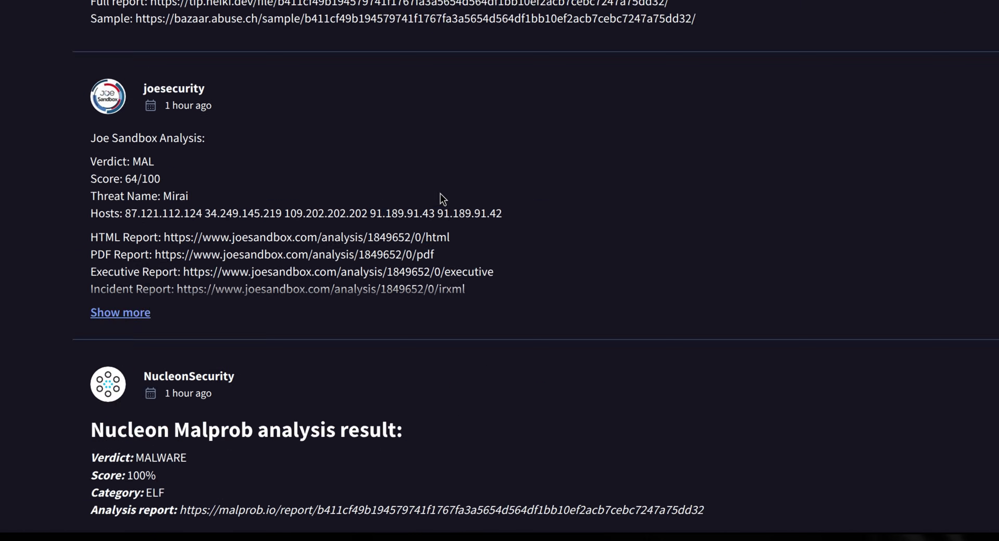
pyautogui.scroll(-15, 443, 199)
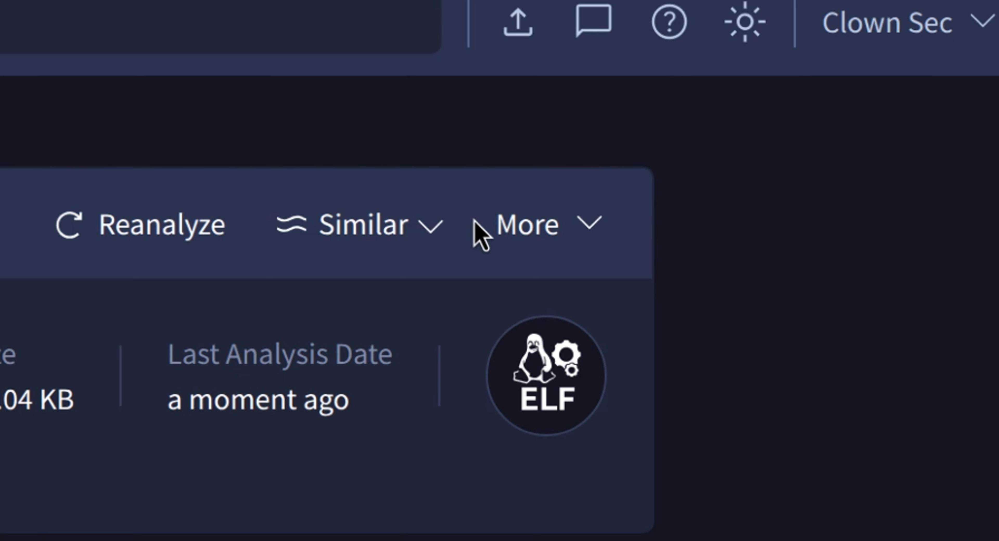
# Explore the file in Threat Graph, zooming in to inspect the Mirai Malware and FILE nodes
pyautogui.click(575, 231)
pyautogui.click(662, 334)
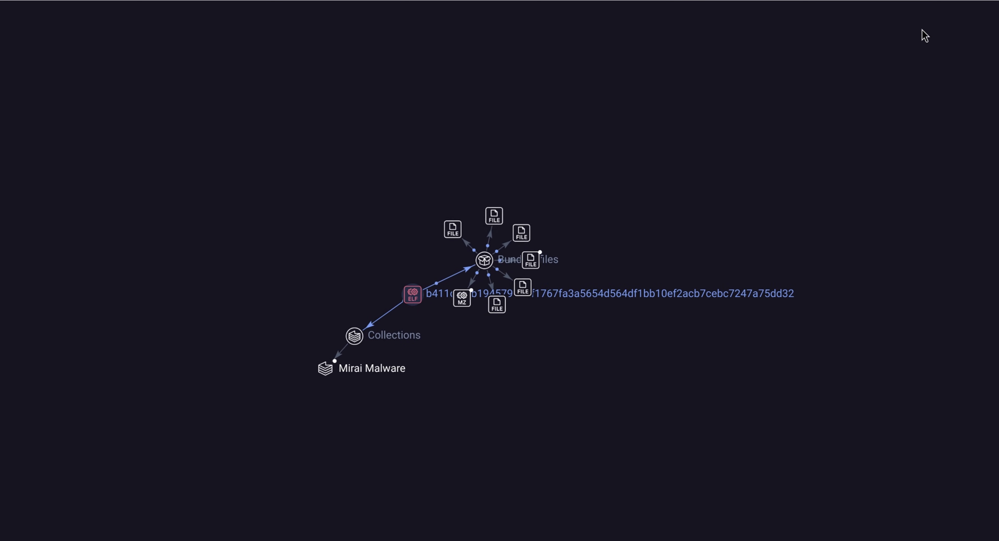
pyautogui.scroll(5, 635, 255)
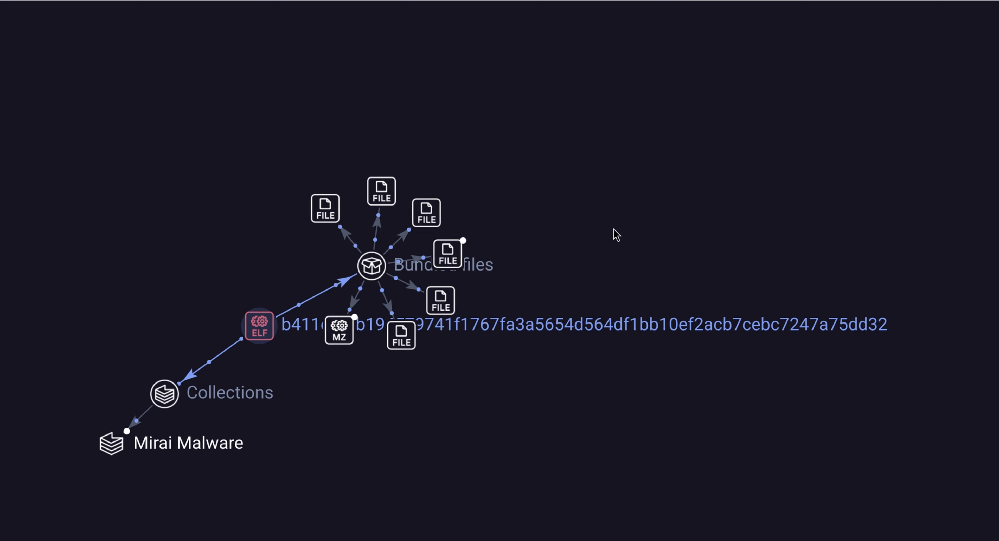
pyautogui.click(749, 167)
pyautogui.moveTo(178, 301)
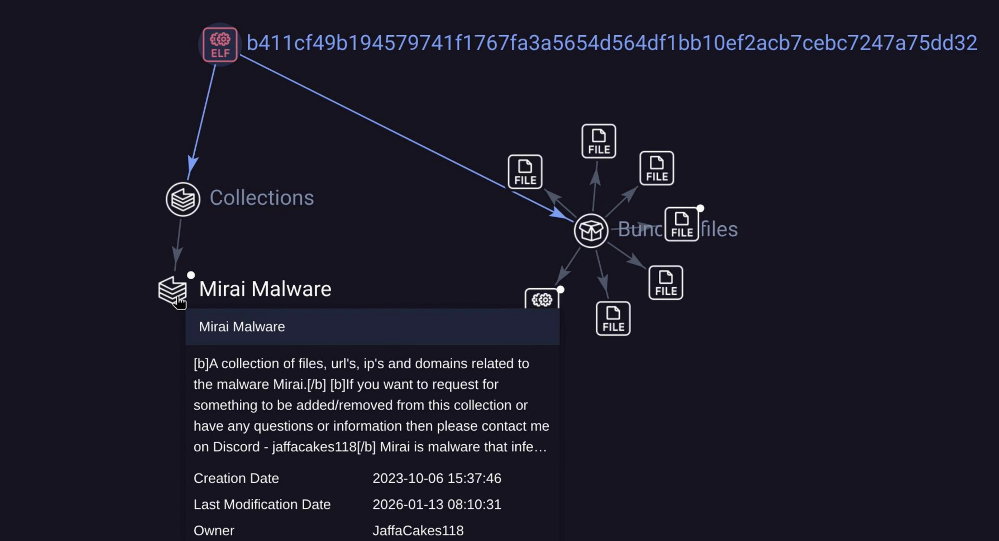
pyautogui.moveTo(526, 174)
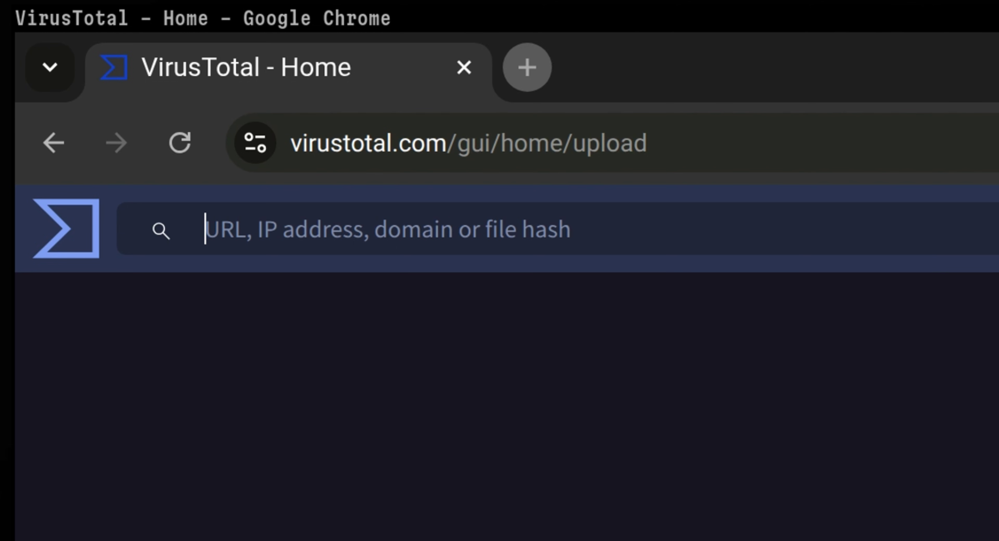
# Search VirusTotal for 'ransomware' and select the Zoom_Installer__64bit.exe.vbs filename in a comment
pyautogui.write('ransomware')
pyautogui.press('Return')
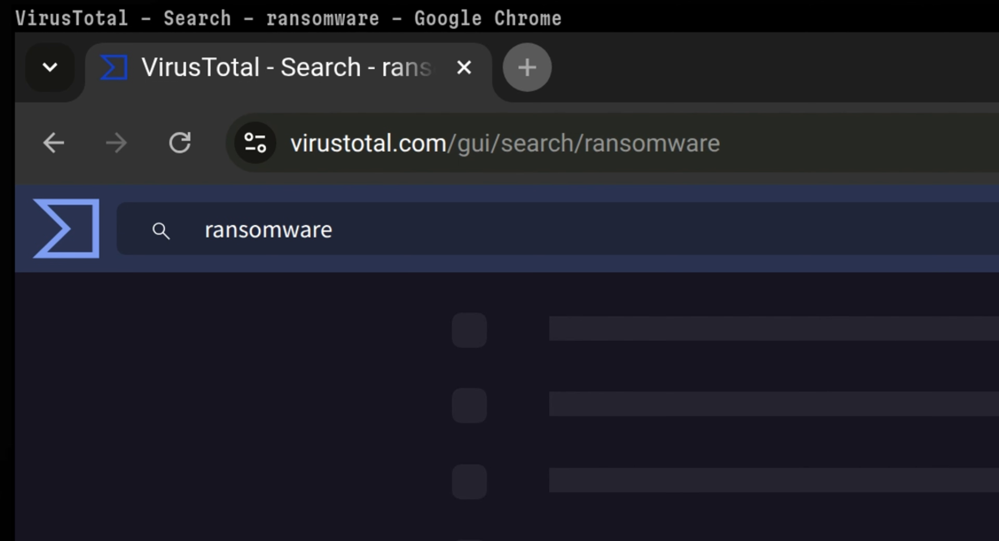
pyautogui.moveTo(58, 394); pyautogui.dragTo(175, 394)
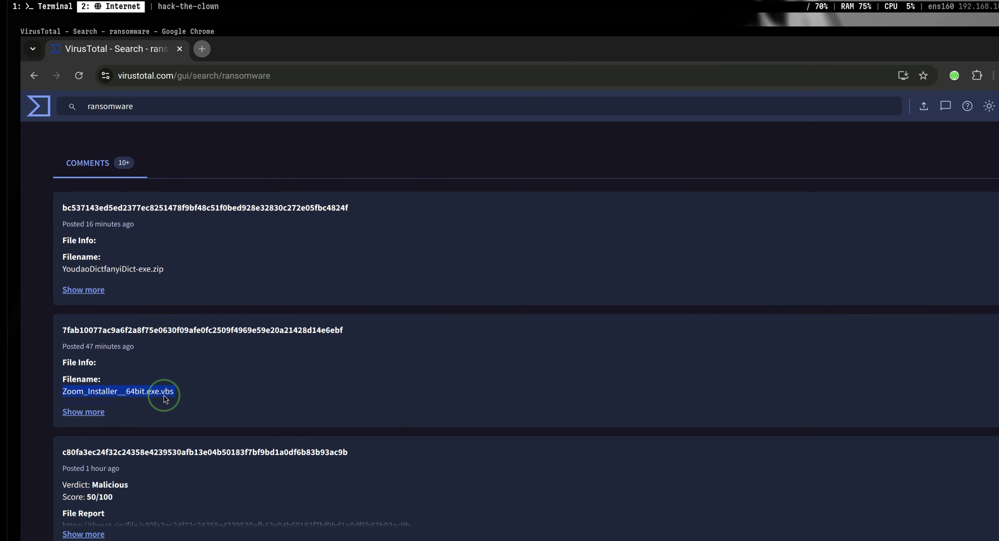
# Open the Zoom installer sample's graph and inspect its contacted IPs, URLs, domains and dropped files
pyautogui.click(226, 331)
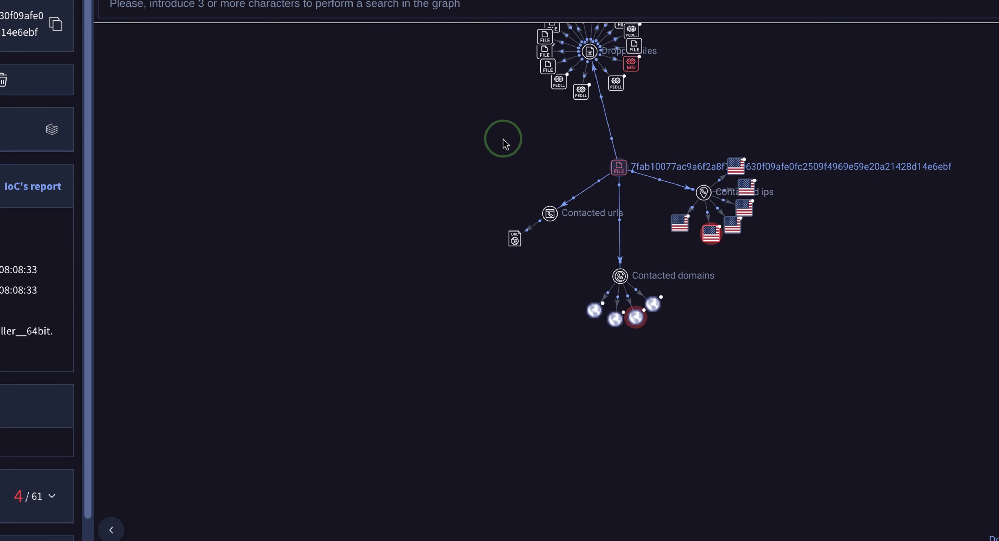
pyautogui.moveTo(506, 143); pyautogui.dragTo(418, 226)
pyautogui.moveTo(537, 273)
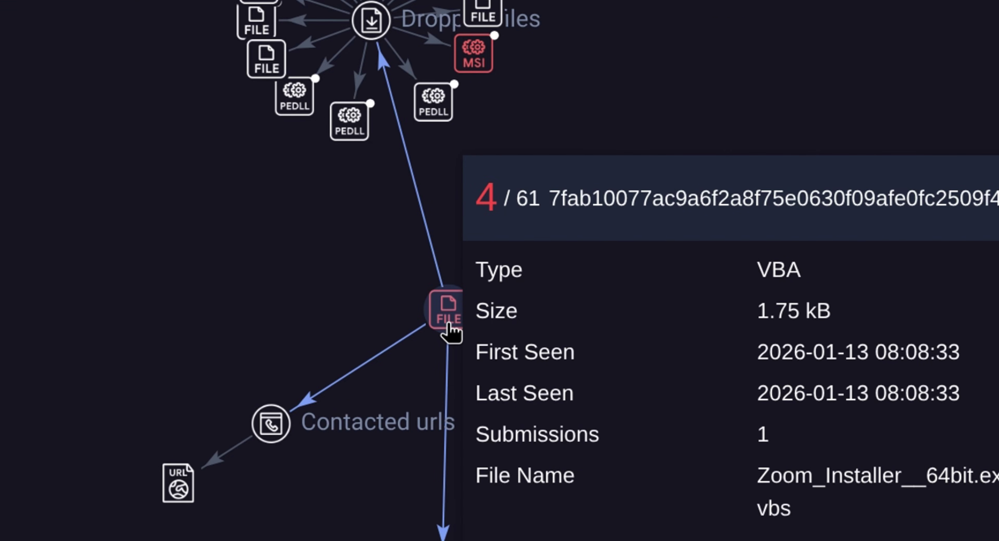
pyautogui.moveTo(317, 222)
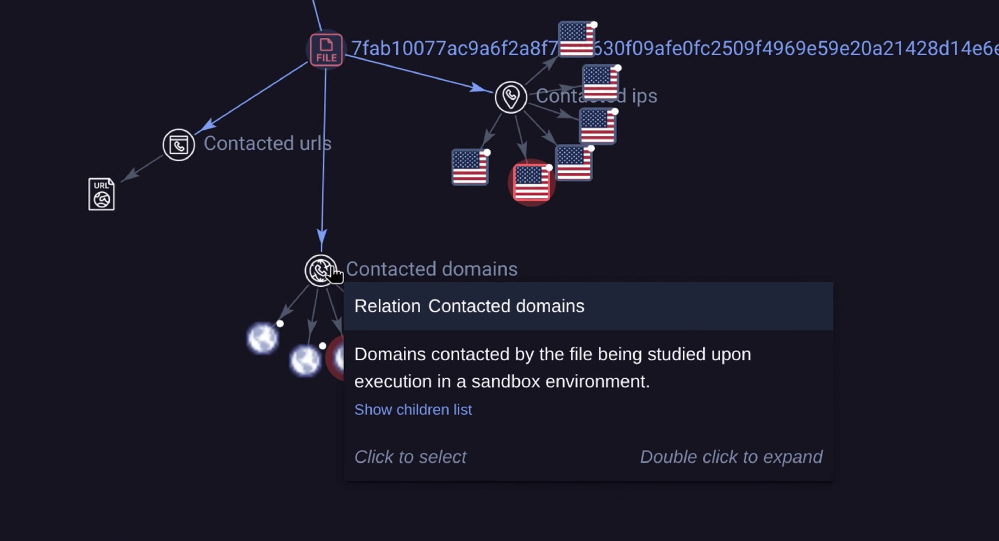
pyautogui.moveTo(340, 328)
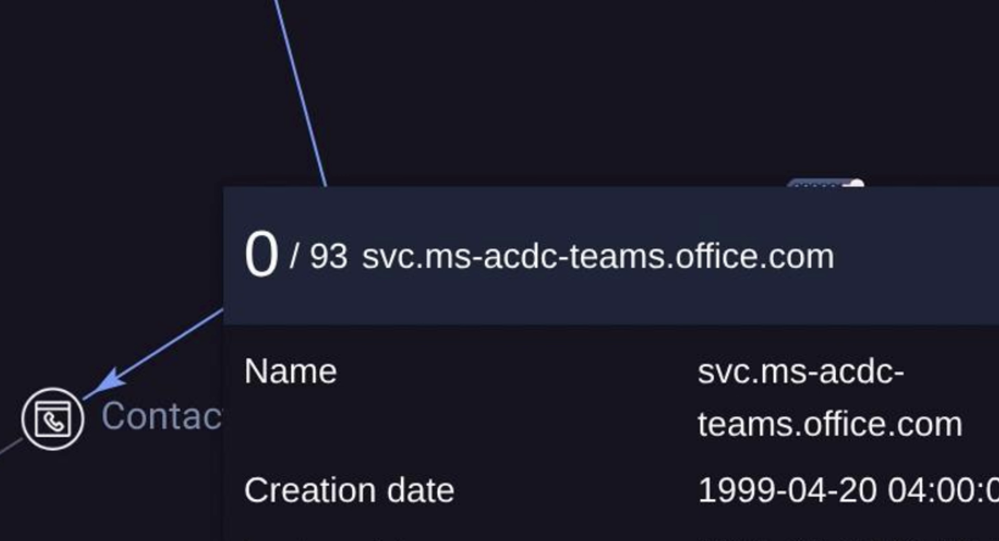
pyautogui.moveTo(299, 290)
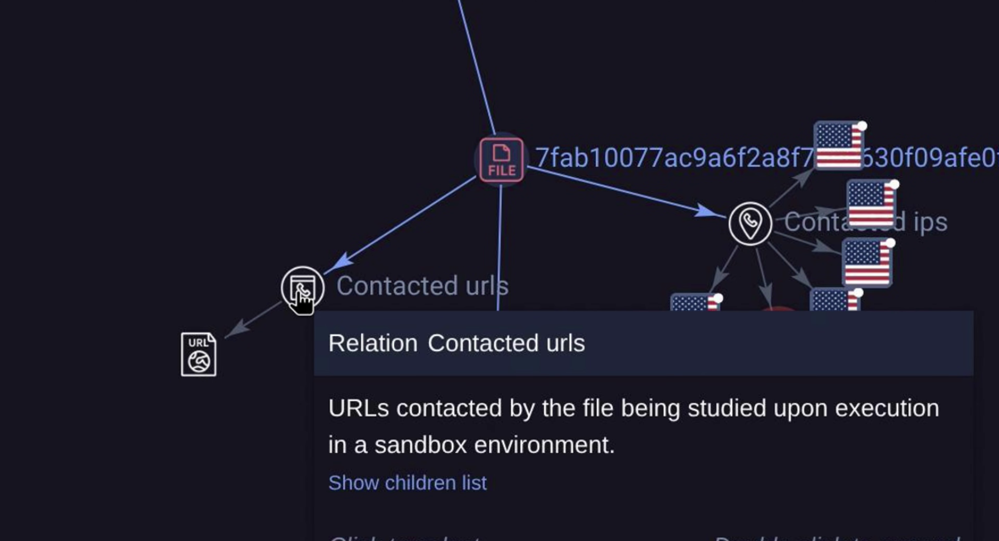
pyautogui.moveTo(187, 360)
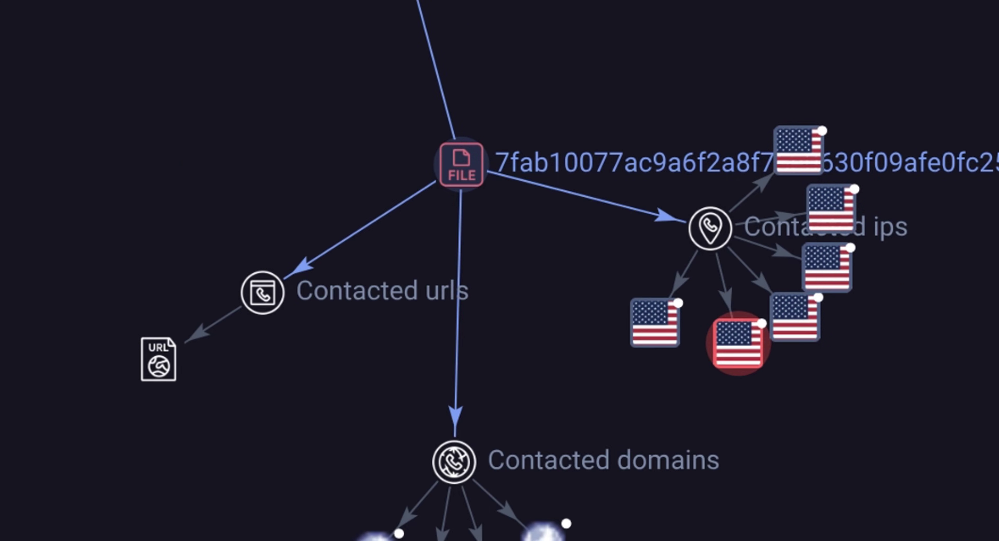
pyautogui.moveTo(777, 235)
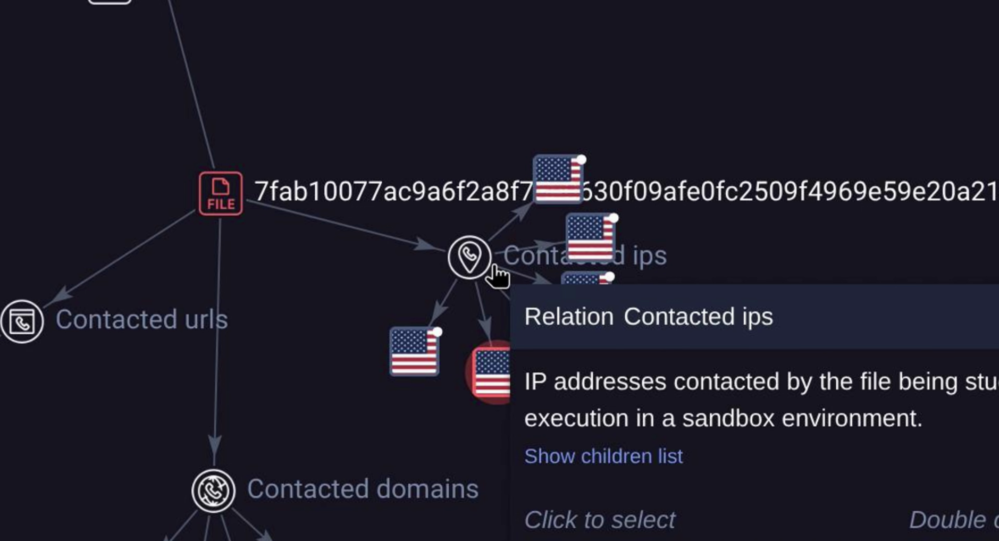
pyautogui.moveTo(511, 406)
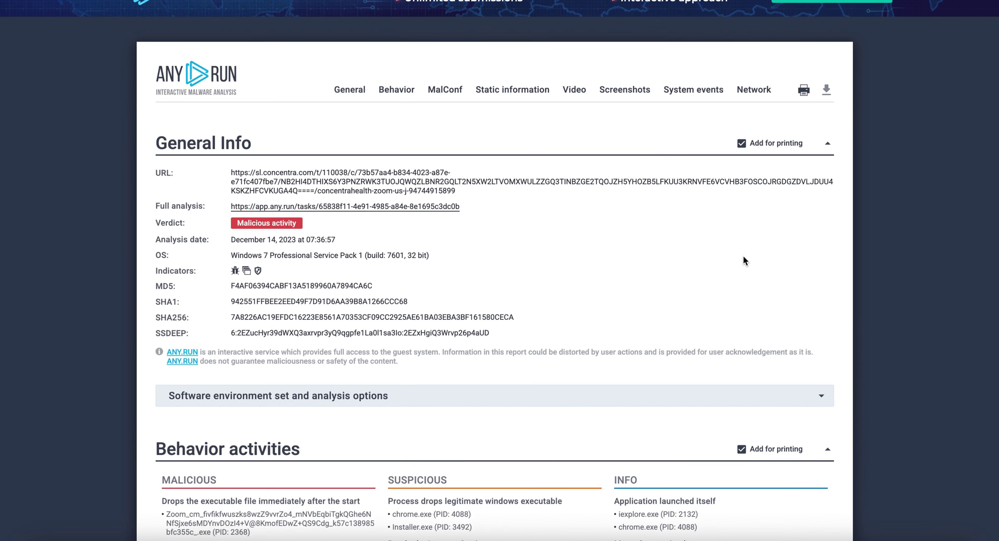
# Scroll to ANY.RUN's Video and screenshots and page forward four screenshots
pyautogui.scroll(-20, 909, 239)
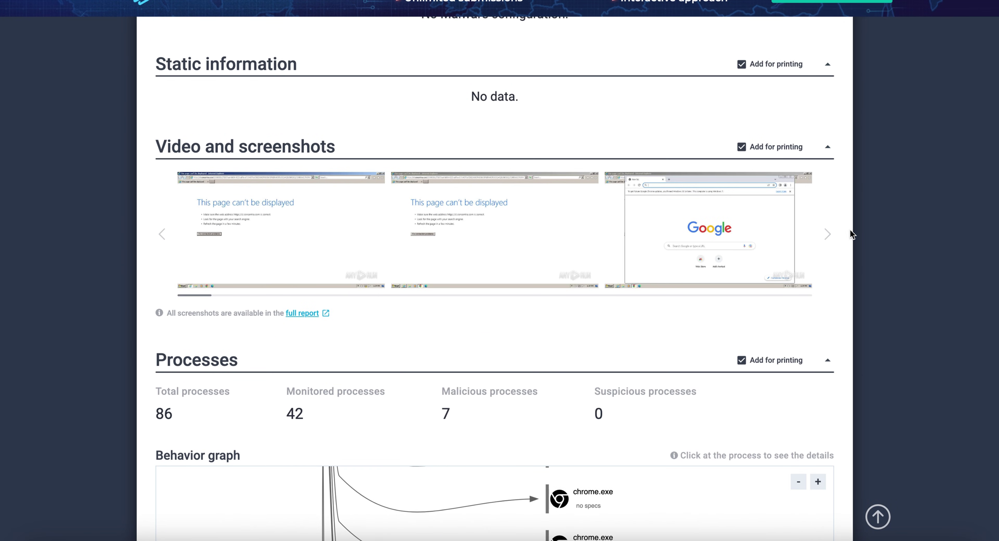
pyautogui.click(827, 234)
pyautogui.click(827, 234)
pyautogui.click(827, 234)
pyautogui.click(827, 234)
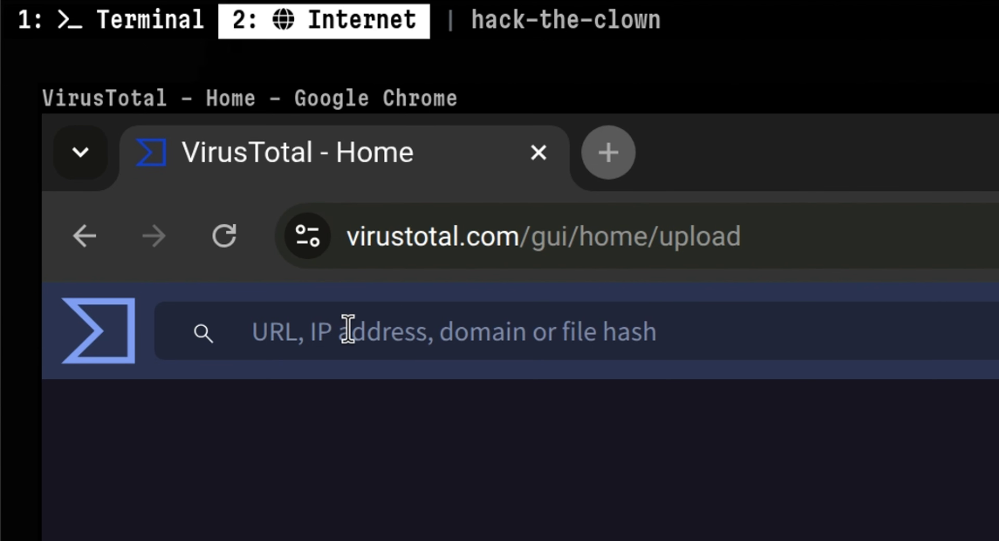
# Look up the IP address 101.99.90.203 in VirusTotal
pyautogui.click(345, 330)
pyautogui.write('101.99.90.203')
pyautogui.press('Return')
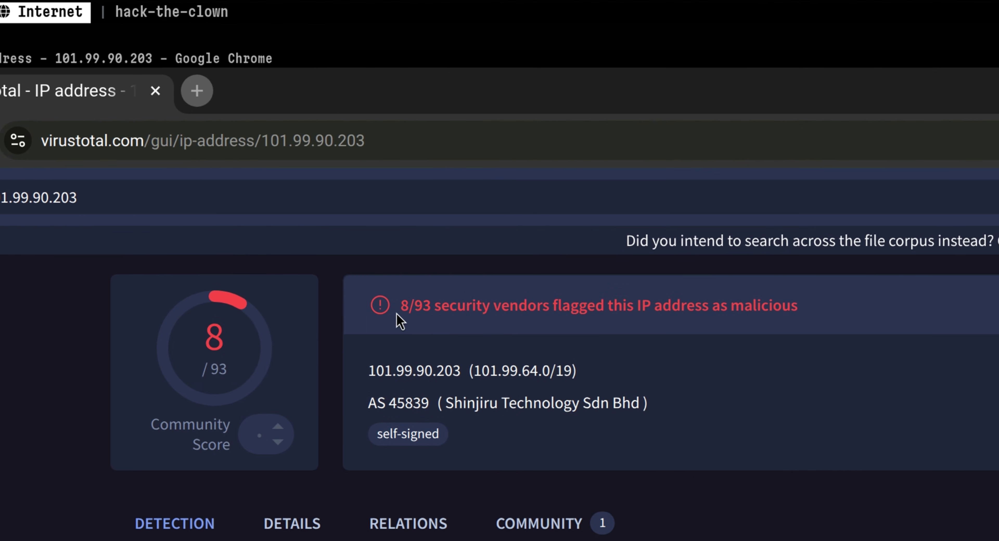
# Highlight the 8/93 malicious verdict and the alphaMountain.ai, CyRadar, Lionic and SOCRadar detections
pyautogui.moveTo(400, 306); pyautogui.dragTo(817, 314)
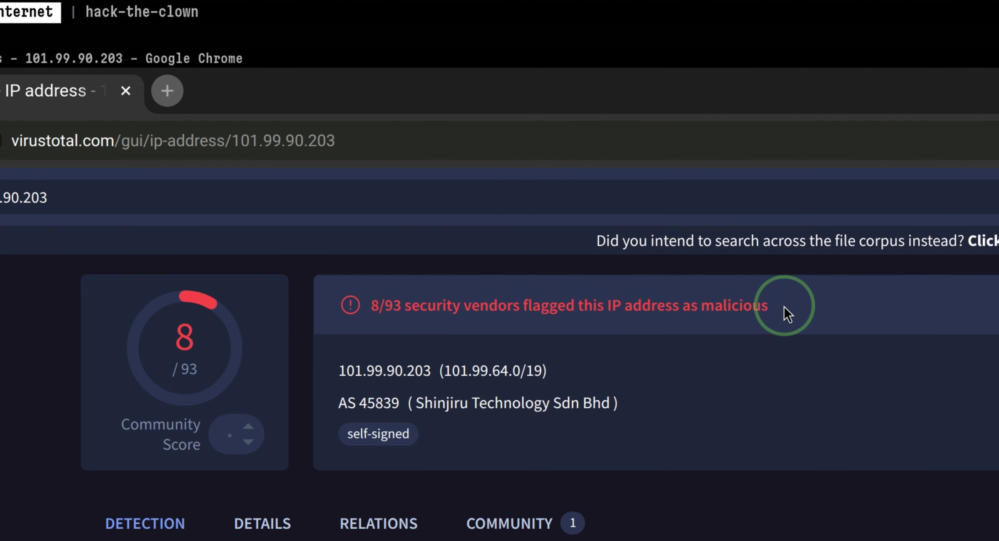
pyautogui.doubleClick(424, 233)
pyautogui.doubleClick(417, 297)
pyautogui.click(434, 352)
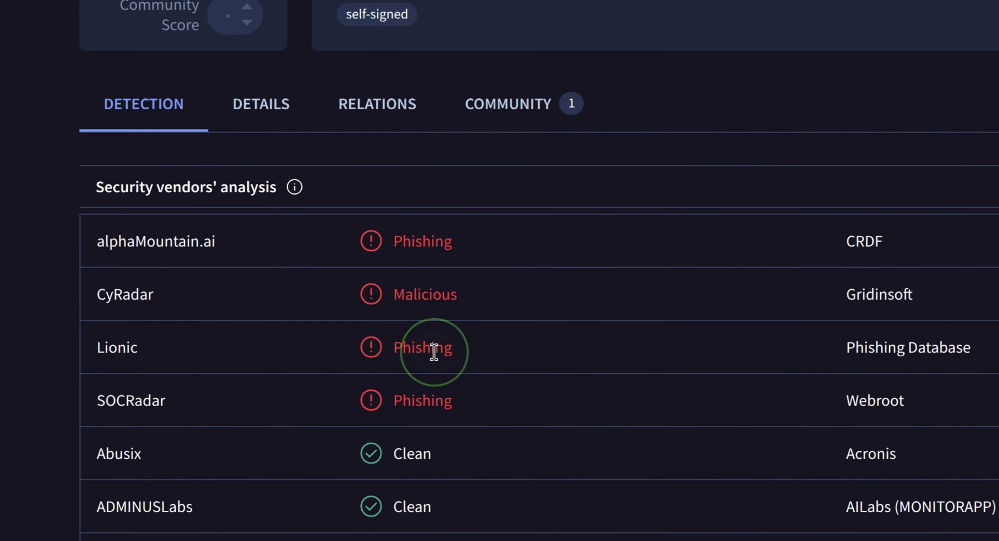
pyautogui.doubleClick(434, 352)
pyautogui.doubleClick(430, 401)
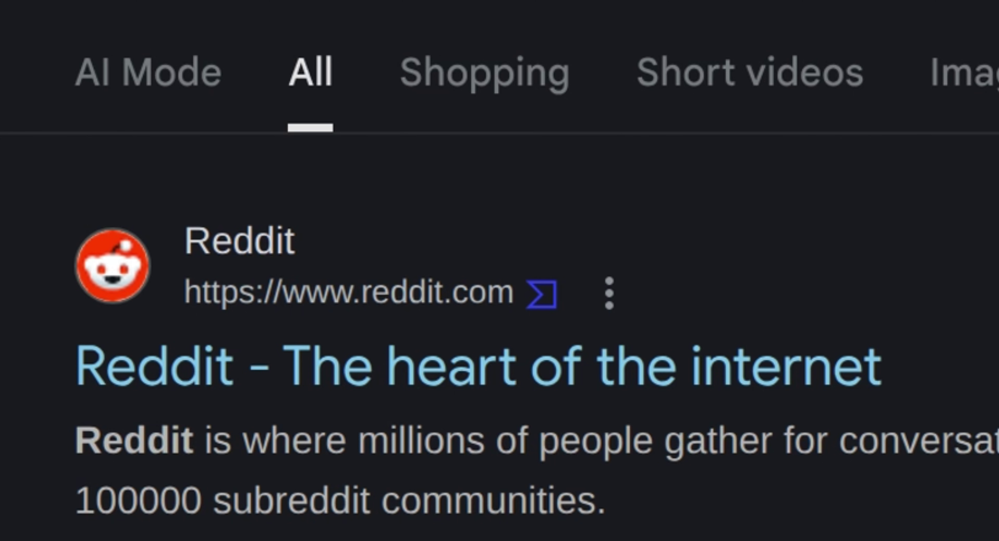
# Scan the Google Play result link with VT4Browsers + Google TI, then play the VirusTotal CLI demo
pyautogui.rightClick(339, 251)
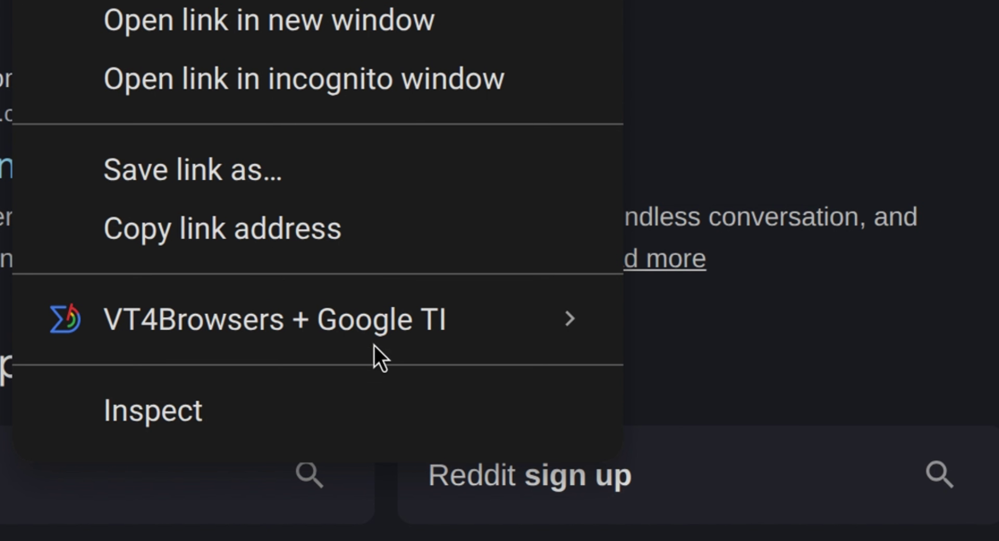
pyautogui.moveTo(396, 335)
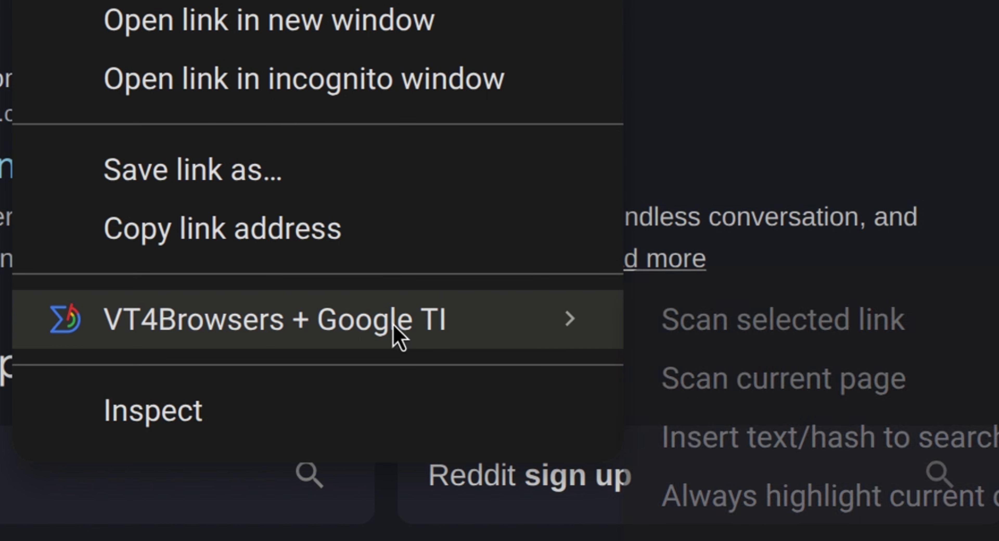
pyautogui.click(763, 323)
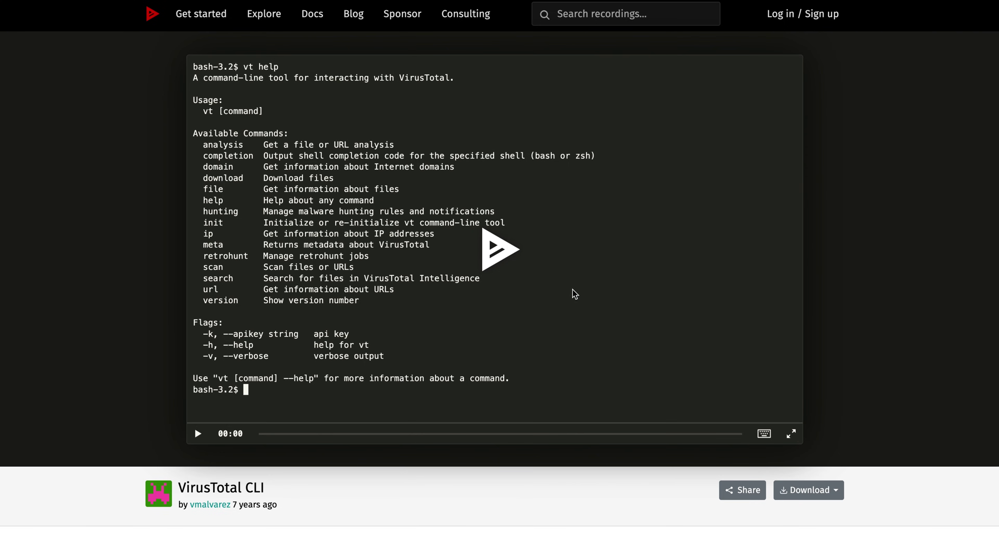
pyautogui.click(505, 402)
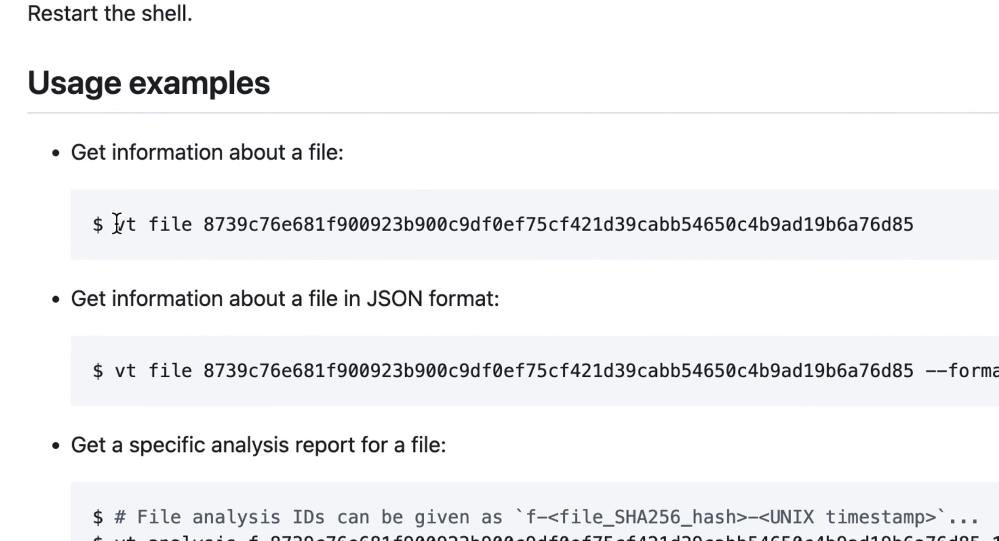
# Highlight the vt-cli file lookup example and the API Scripts and client libraries page title
pyautogui.moveTo(176, 201); pyautogui.dragTo(735, 200)
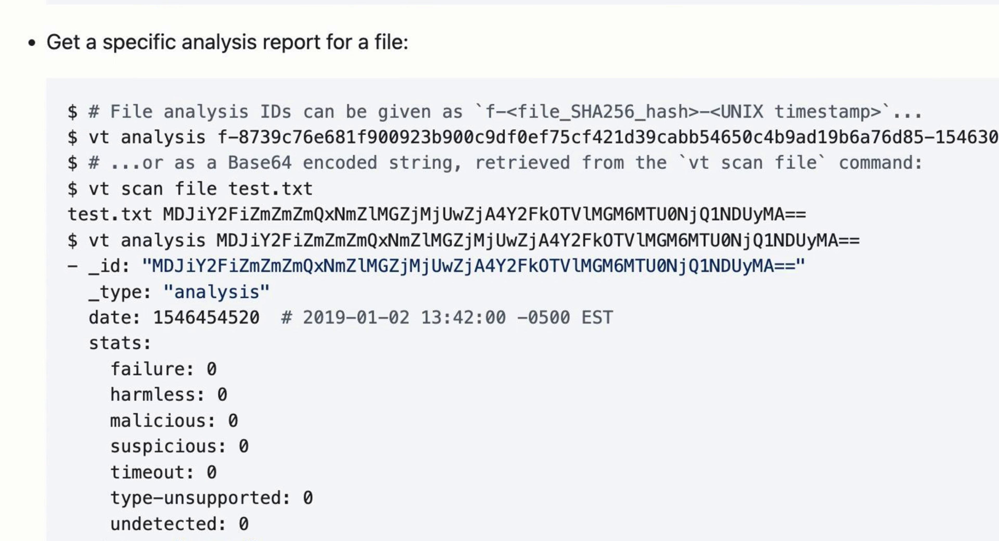
pyautogui.scroll(-10, 149, 200)
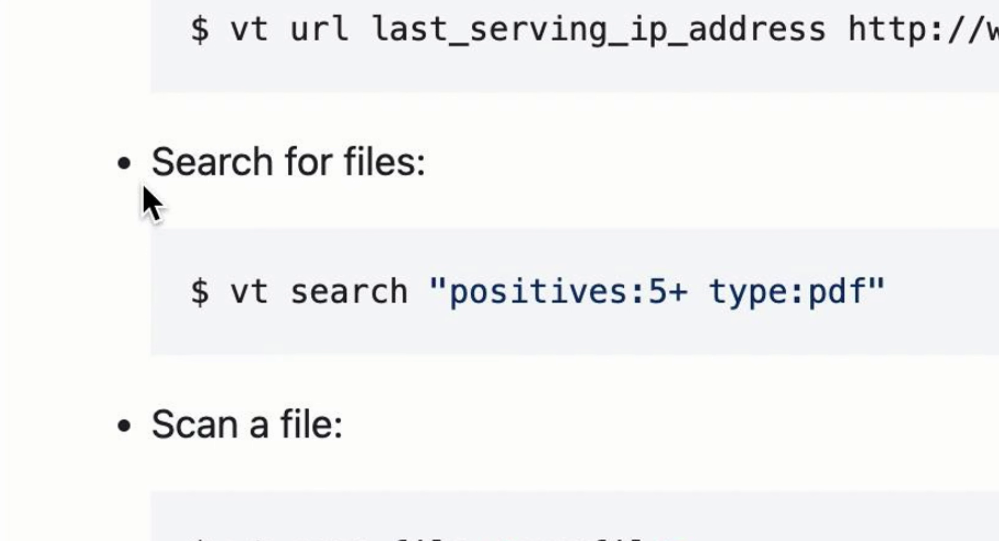
pyautogui.scroll(3, 150, 199)
pyautogui.moveTo(190, 255); pyautogui.dragTo(628, 255)
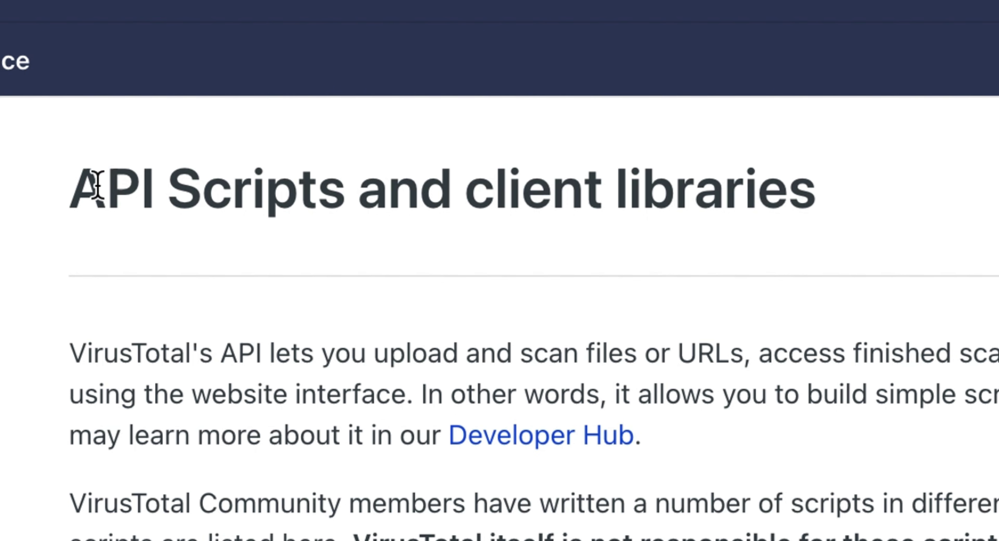
pyautogui.moveTo(77, 76); pyautogui.dragTo(515, 83)
# List download_file.py with ls -l, clear the screen, and print its source with cat
pyautogui.write('ls -l download_file.py')
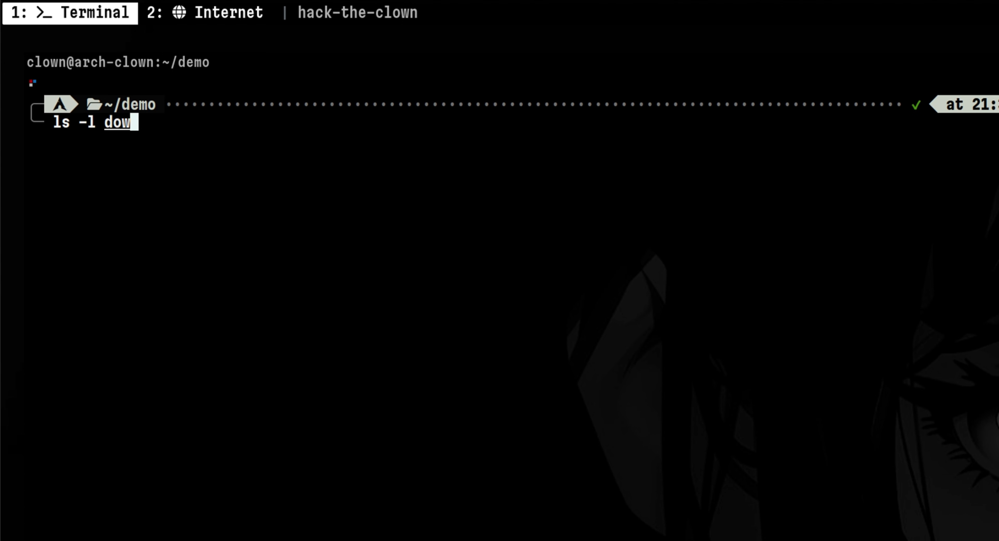
pyautogui.press('Return')
pyautogui.write('./do')
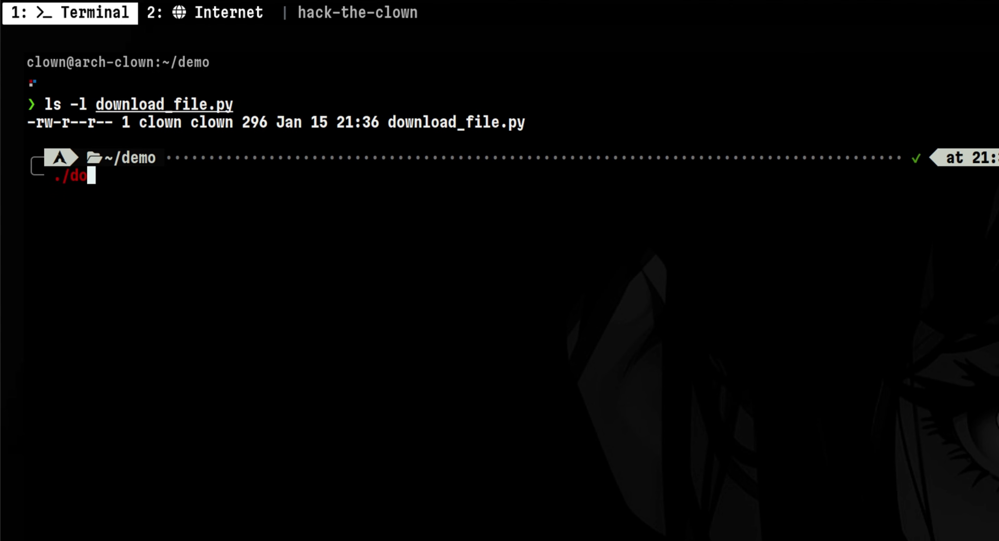
pyautogui.write('wnload_file.py https://path/to/file...')
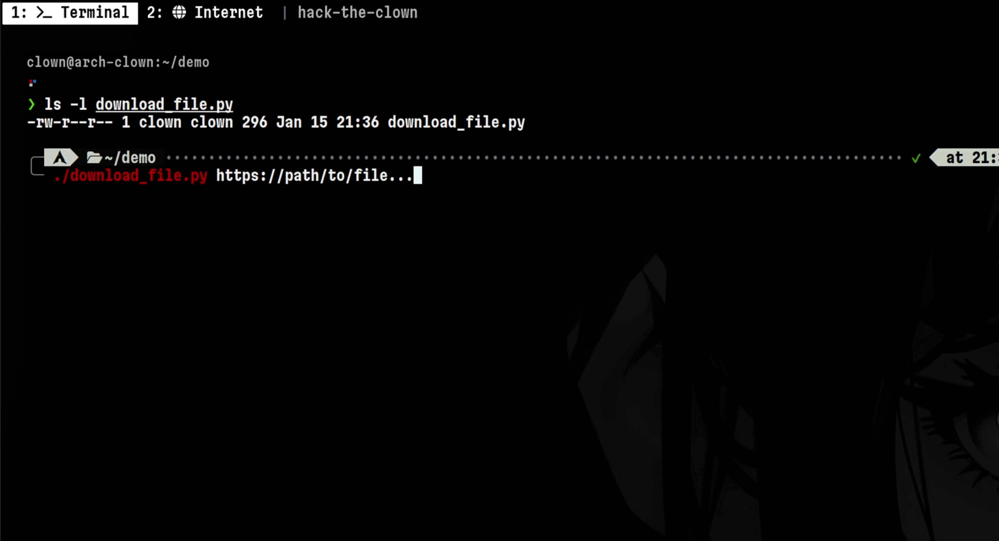
pyautogui.hotkey('ctrl', 'c')
pyautogui.hotkey('ctrl', 'l')
pyautogui.write('cat do')
pyautogui.press('Tab')
pyautogui.press('Return')
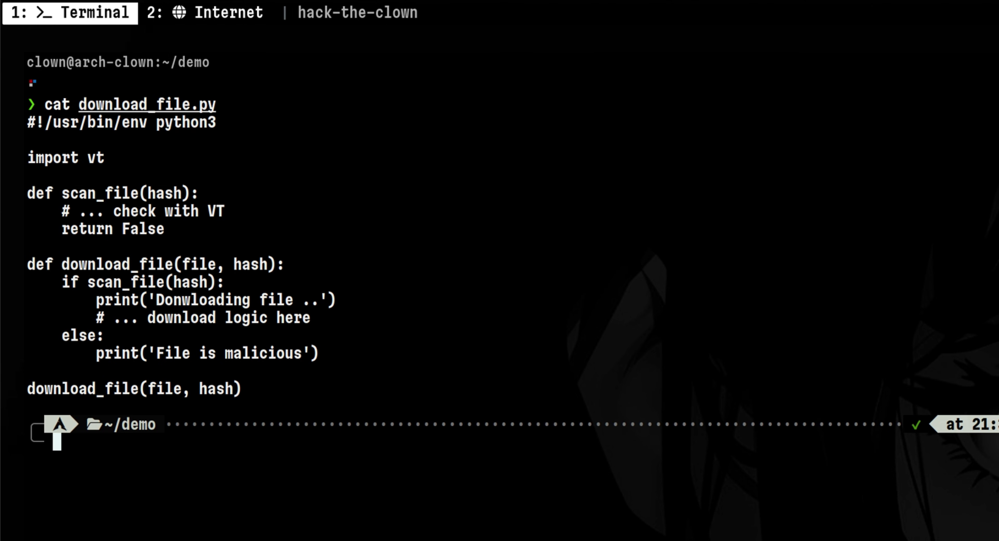
# Highlight the import vt line, the scan_file header and the download_file function name
pyautogui.moveTo(107, 160); pyautogui.dragTo(26, 158)
pyautogui.moveTo(197, 193); pyautogui.dragTo(28, 194)
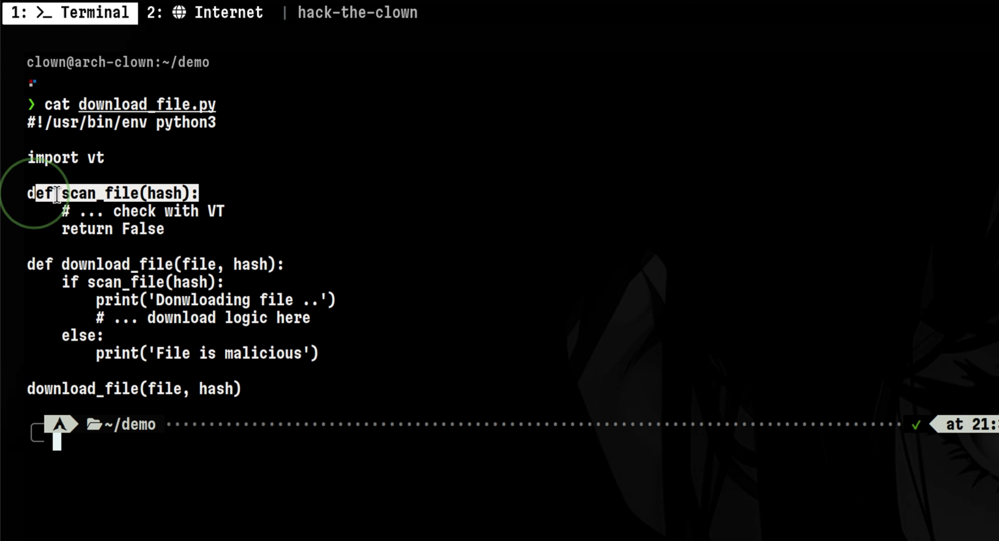
pyautogui.moveTo(285, 264); pyautogui.dragTo(33, 252)
pyautogui.click(160, 259)
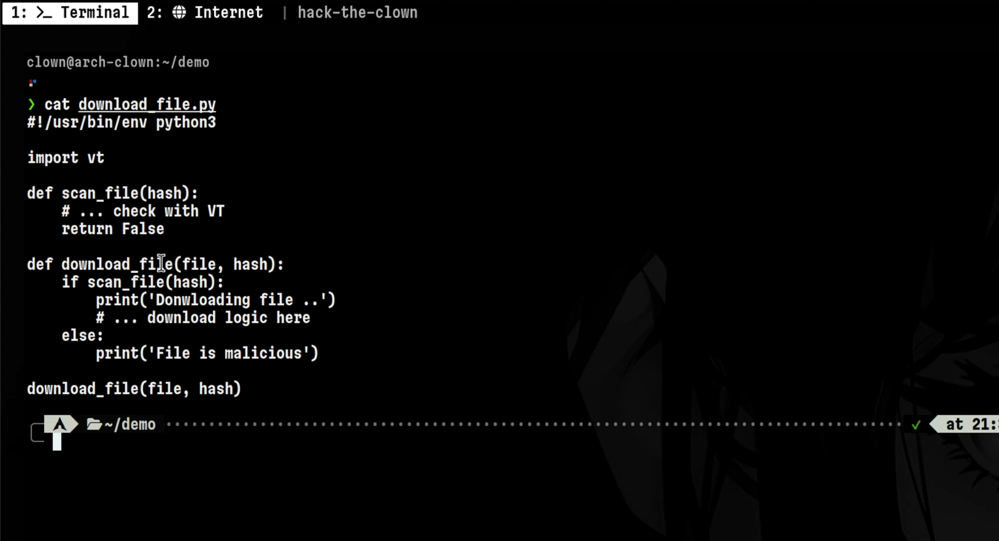
pyautogui.doubleClick(123, 259)
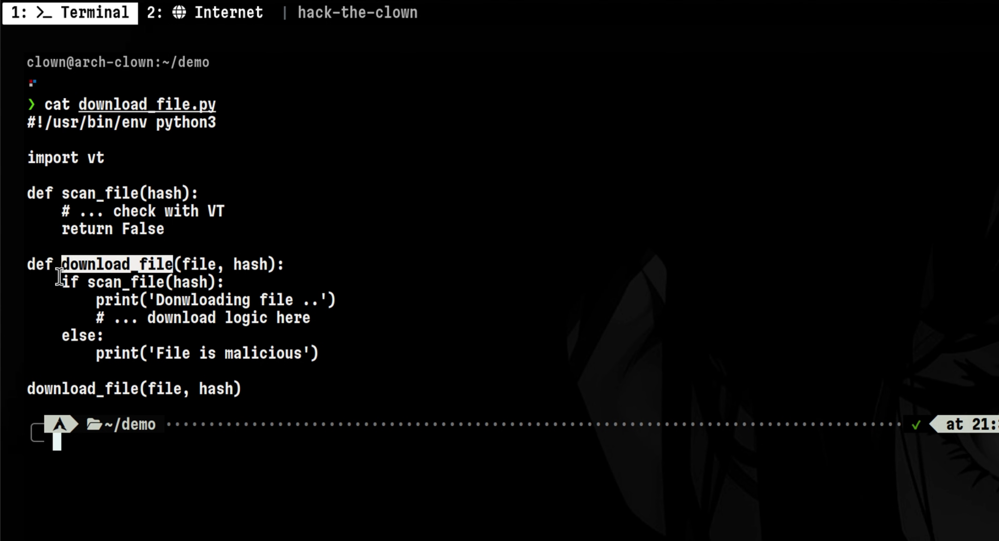
# Highlight the clean-file download branch, the 'File is malicious' else branch, and the whole scan_file function
pyautogui.moveTo(59, 276); pyautogui.dragTo(513, 336)
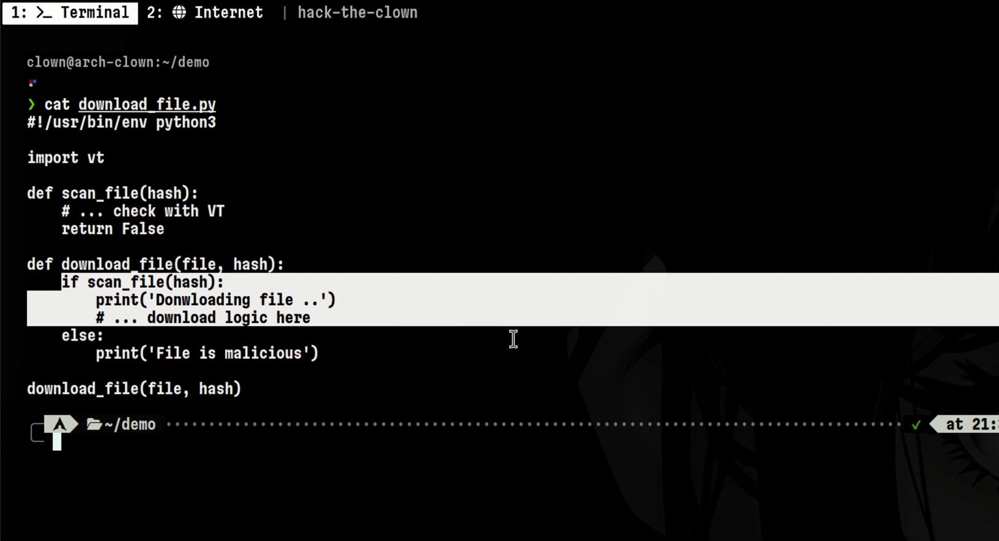
pyautogui.moveTo(316, 355); pyautogui.dragTo(2, 334)
pyautogui.click(265, 351)
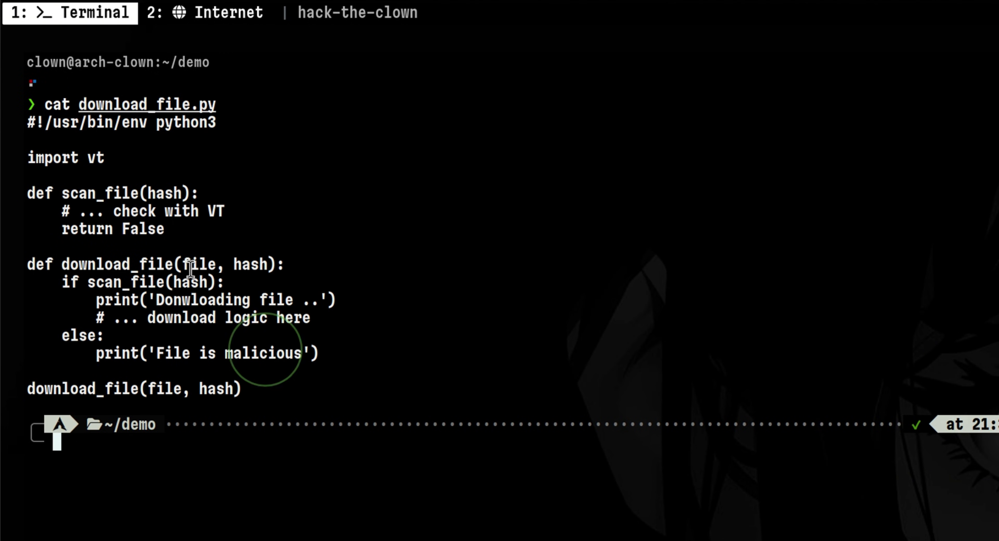
pyautogui.moveTo(187, 226); pyautogui.dragTo(11, 196)
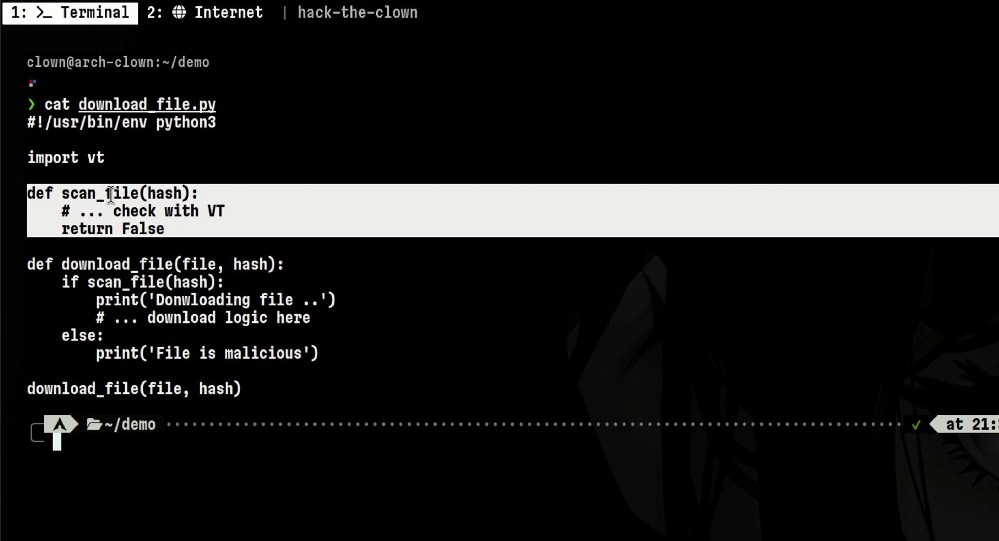